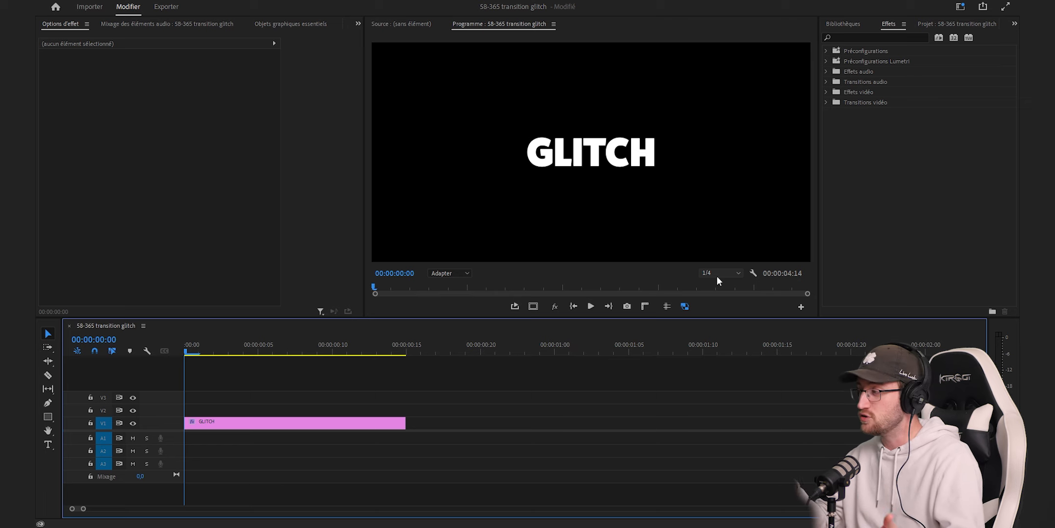
Find the Zones aléatoires VR video transition and apply it to the start of the GLITCH title clip.
click(853, 38)
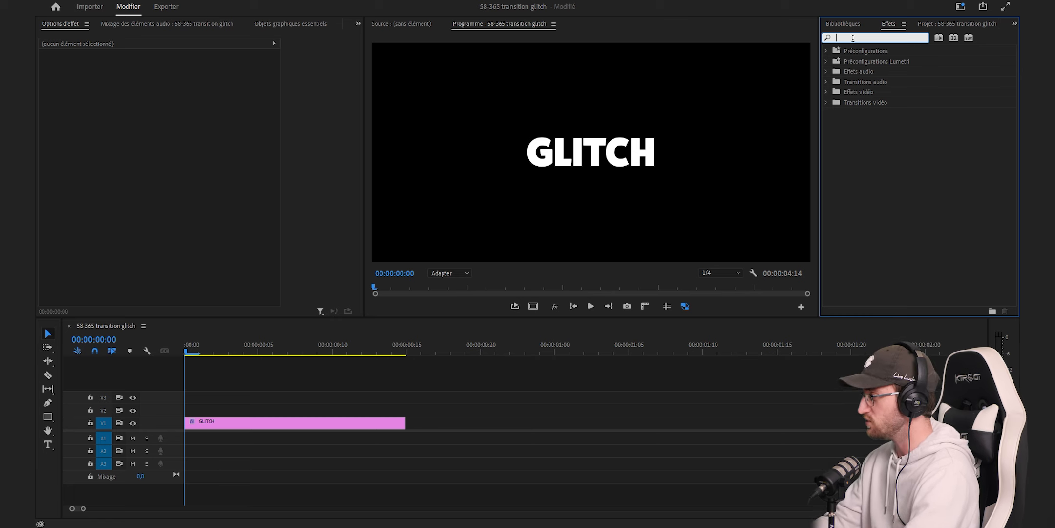
text(zone)
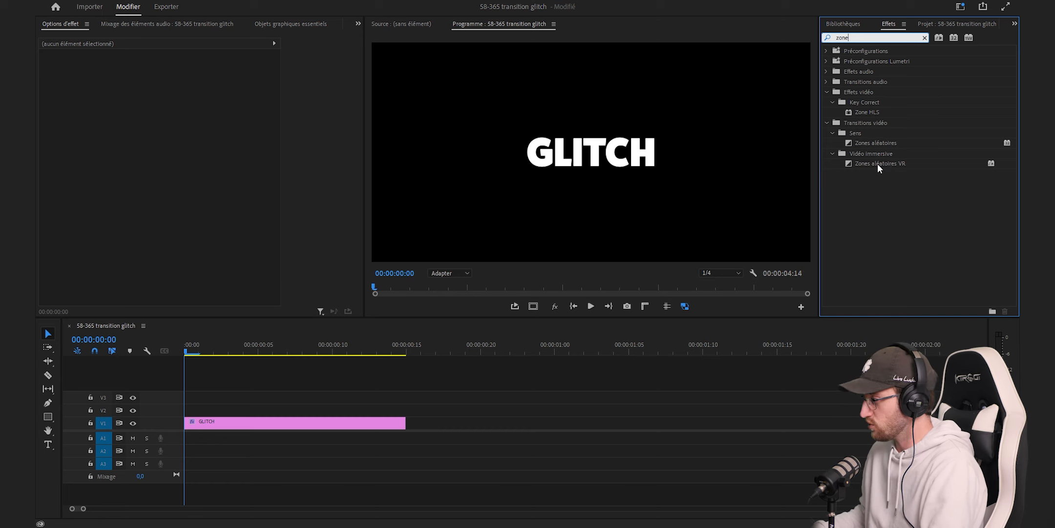
drag(877, 163, 188, 429)
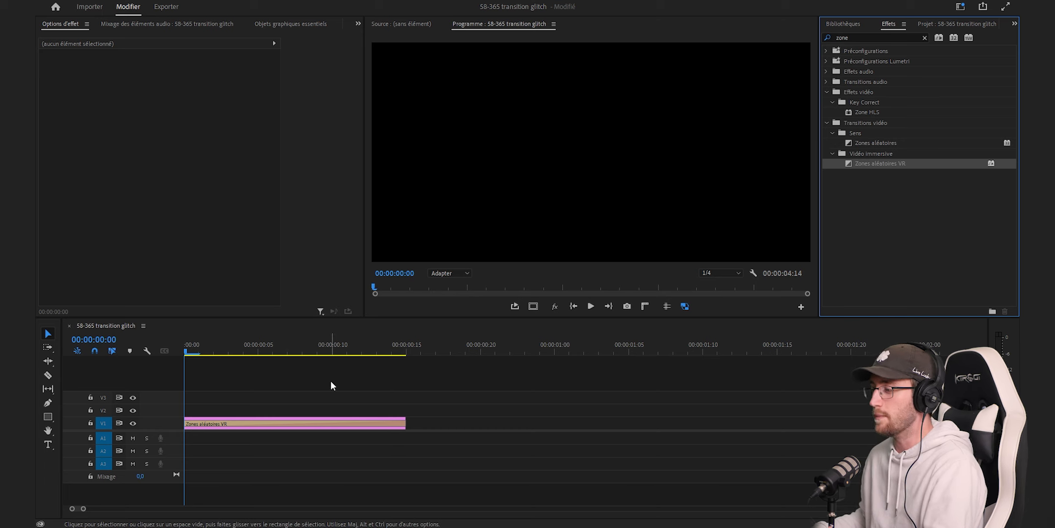
Shorten the Zones aléatoires VR transition to 8 frames and extend the GLITCH clip to 2 seconds.
drag(288, 349, 191, 352)
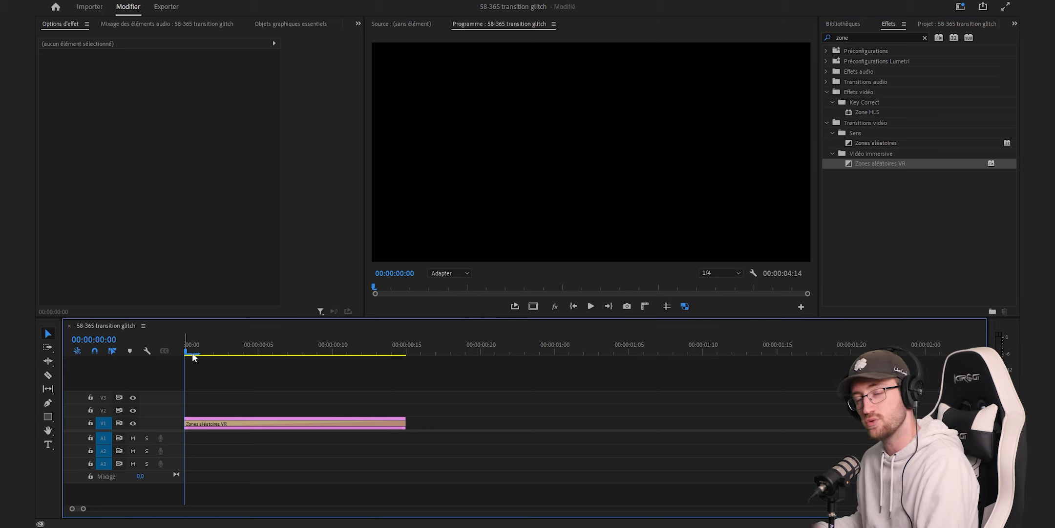
click(303, 351)
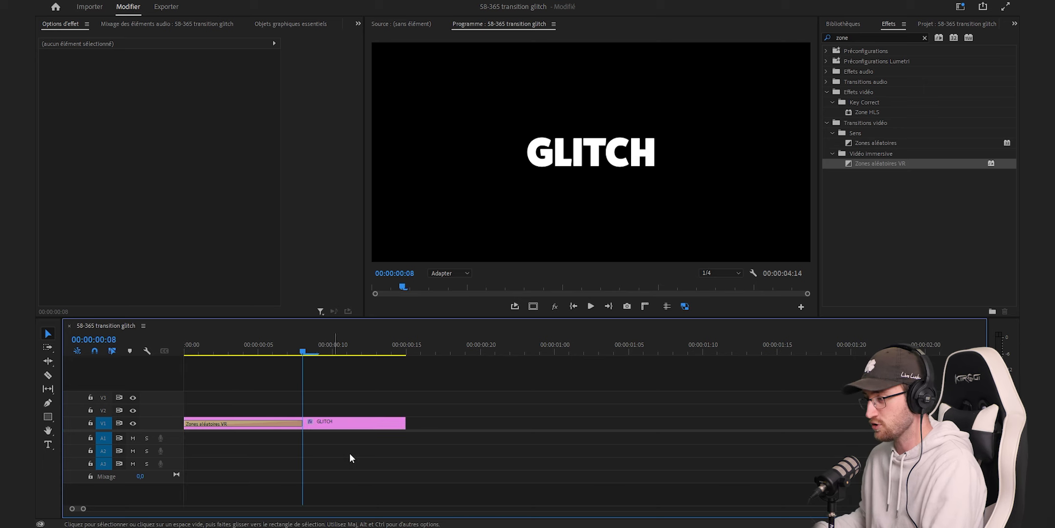
drag(406, 424, 769, 426)
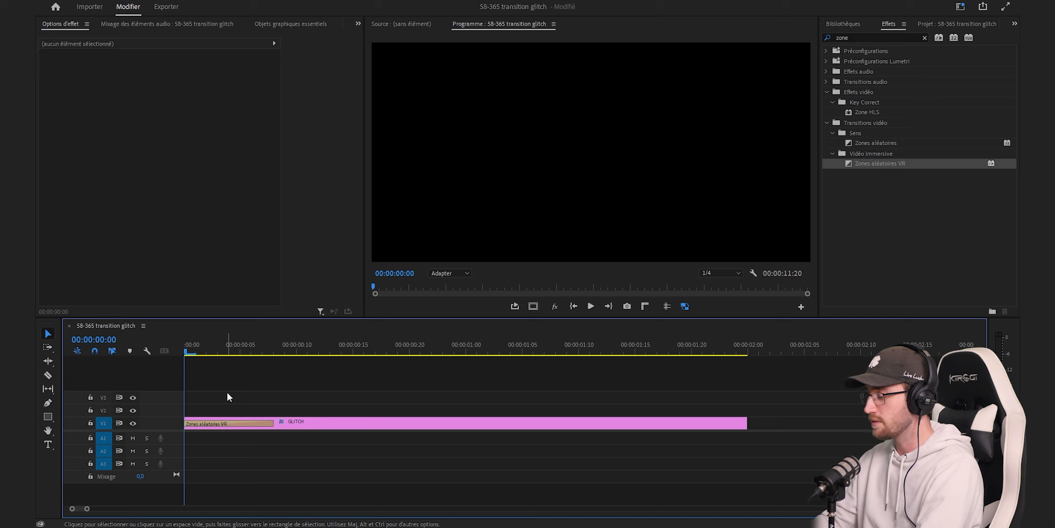
Play the transition and step through its first five frames to examine how the title appears.
key(space)
key(space)
key(space)
click(191, 350)
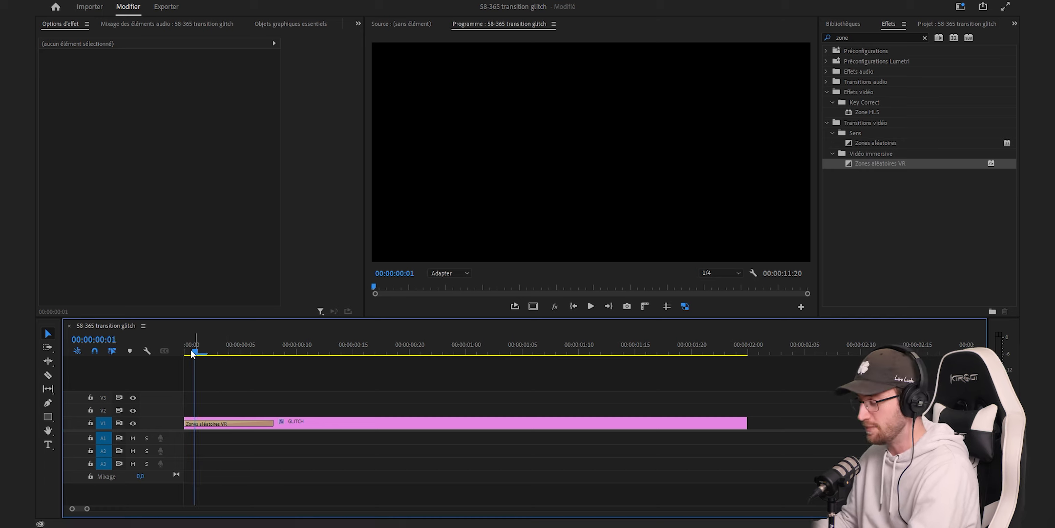
key(Right)
key(Right)
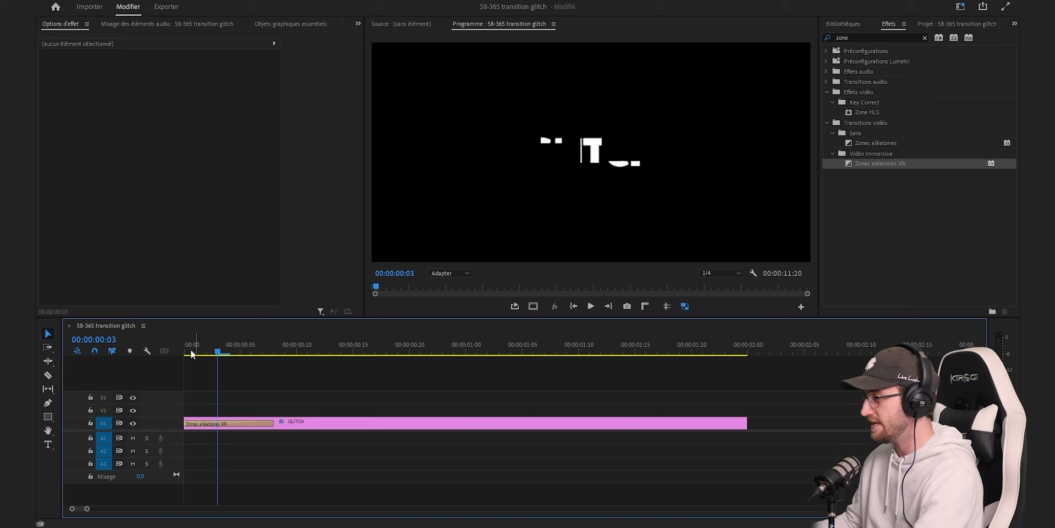
key(Right)
key(Right)
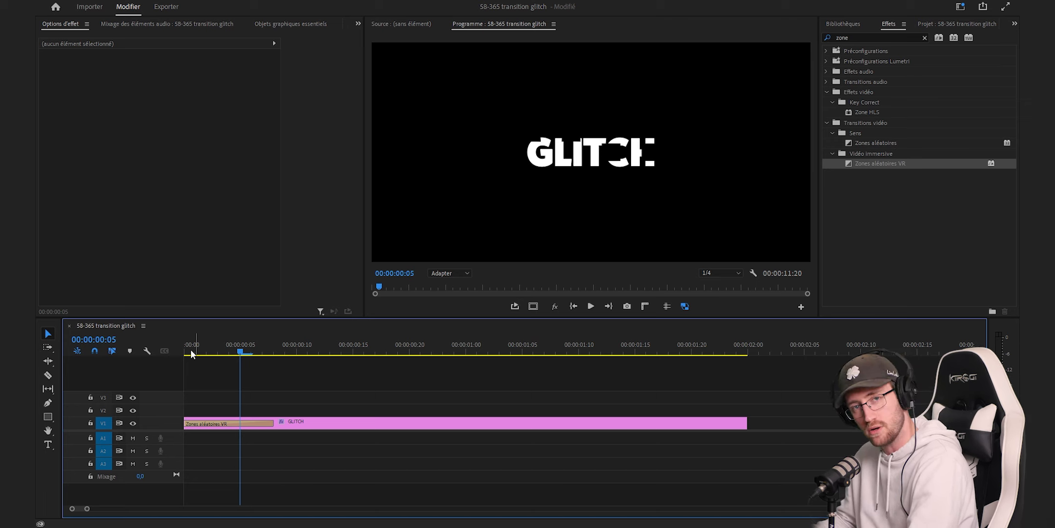
Turn off the transition's Propriétés Auto VR and set its Disposition de l'image to Stéréoscopique - Dessus/dessous.
click(244, 423)
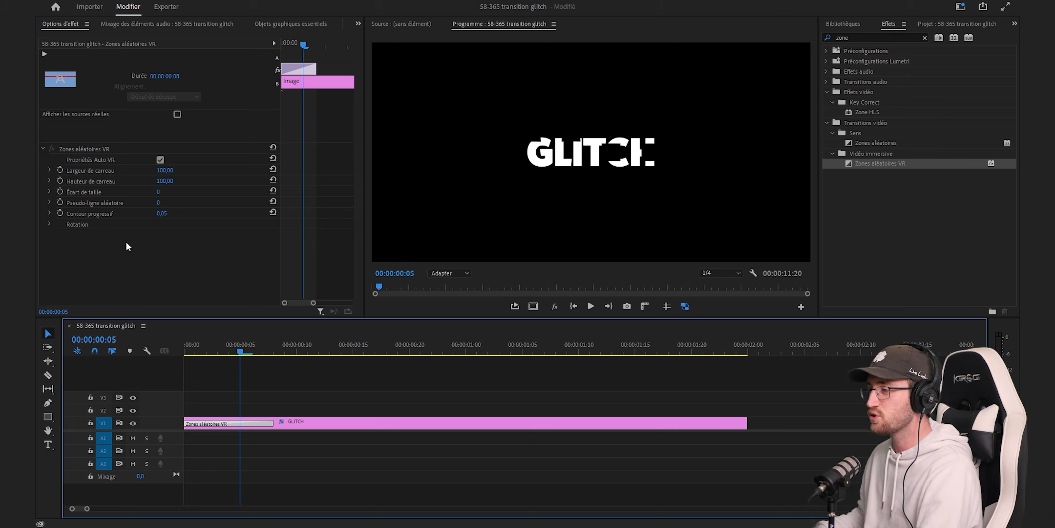
click(160, 160)
click(182, 171)
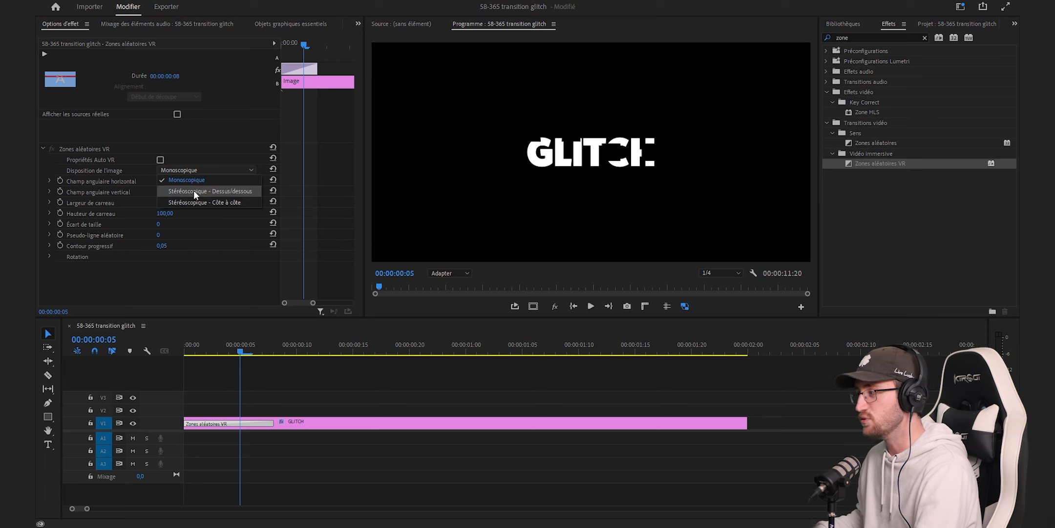
click(194, 190)
key(Left)
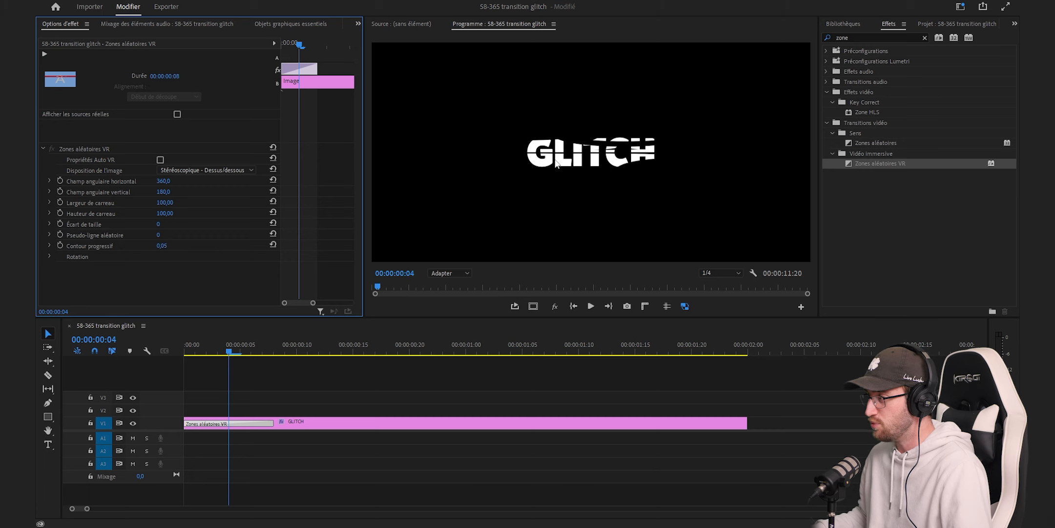
Set the transition's Largeur de carreau and Hauteur de carreau to 50 and preview it from the start.
click(169, 203)
text(50)
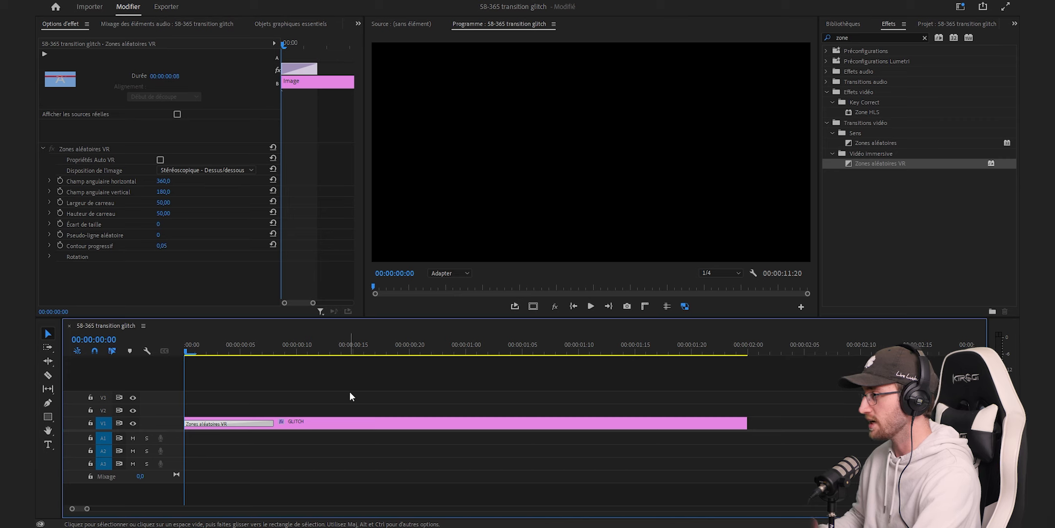
key(space)
key(space)
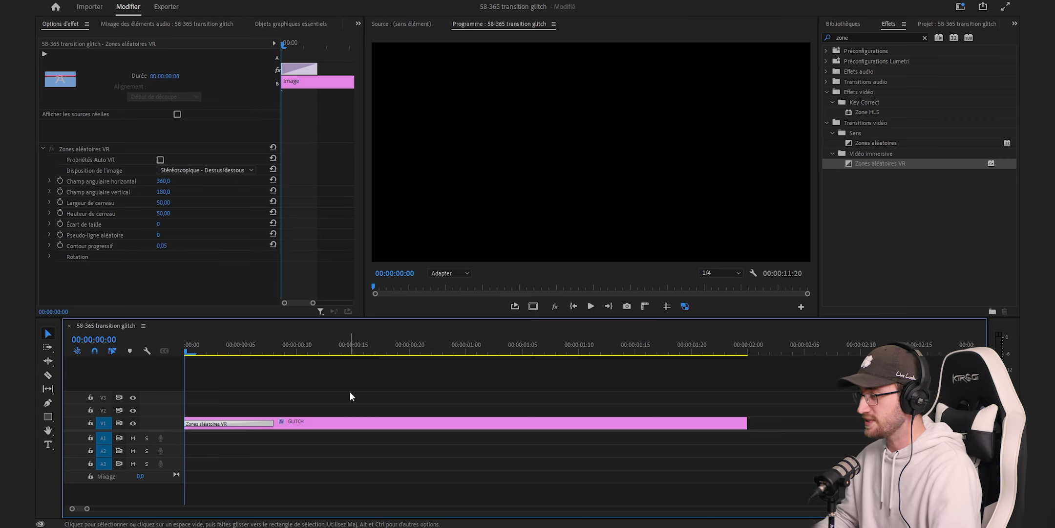
key(space)
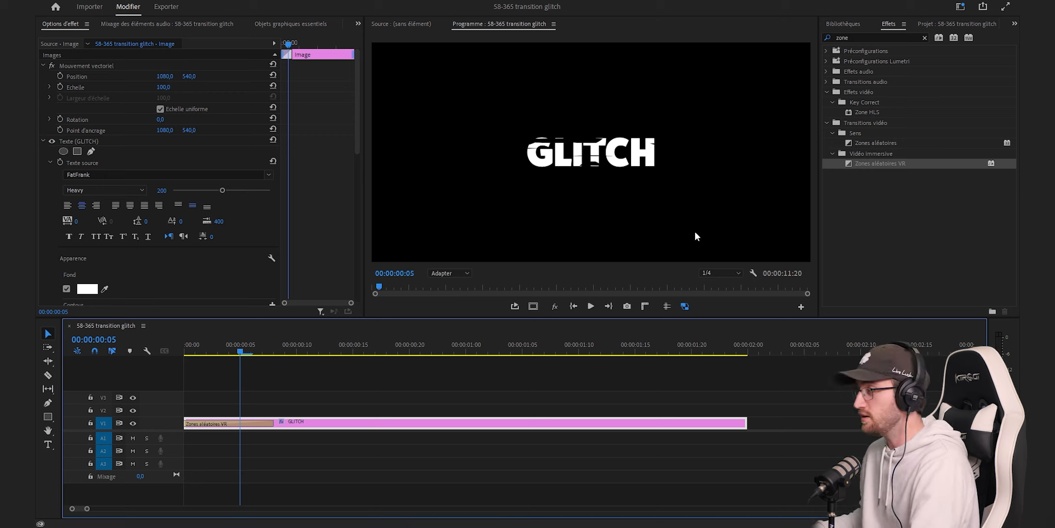
Apply the Lueur VR effect to the GLITCH clip and set its Rayon to 70.
click(865, 37)
click(867, 38)
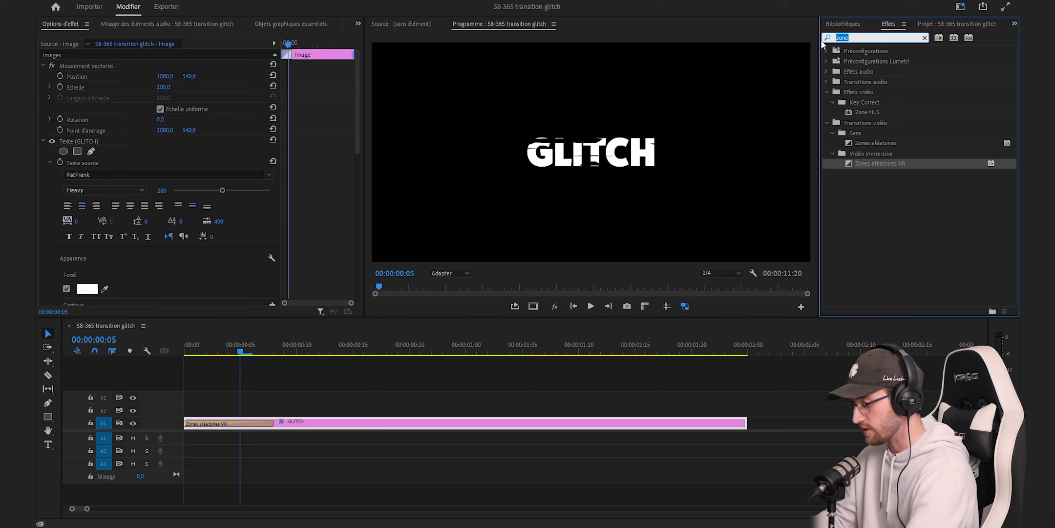
text(lueur)
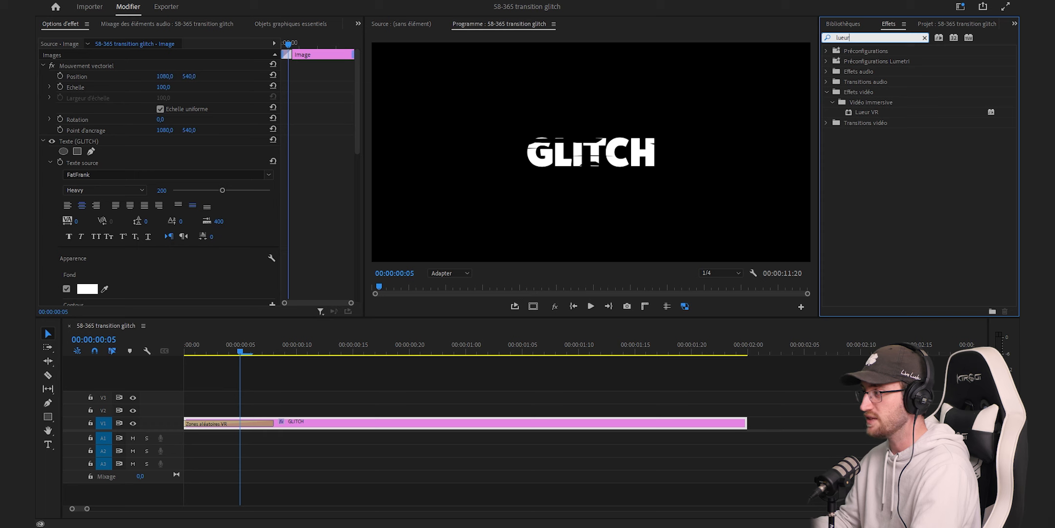
drag(869, 112, 451, 425)
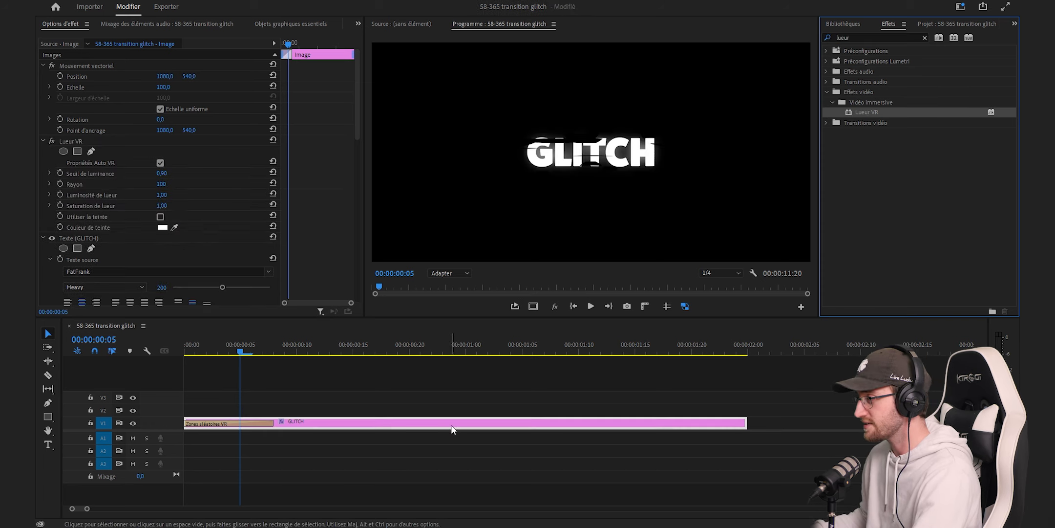
click(170, 183)
text(70)
key(Return)
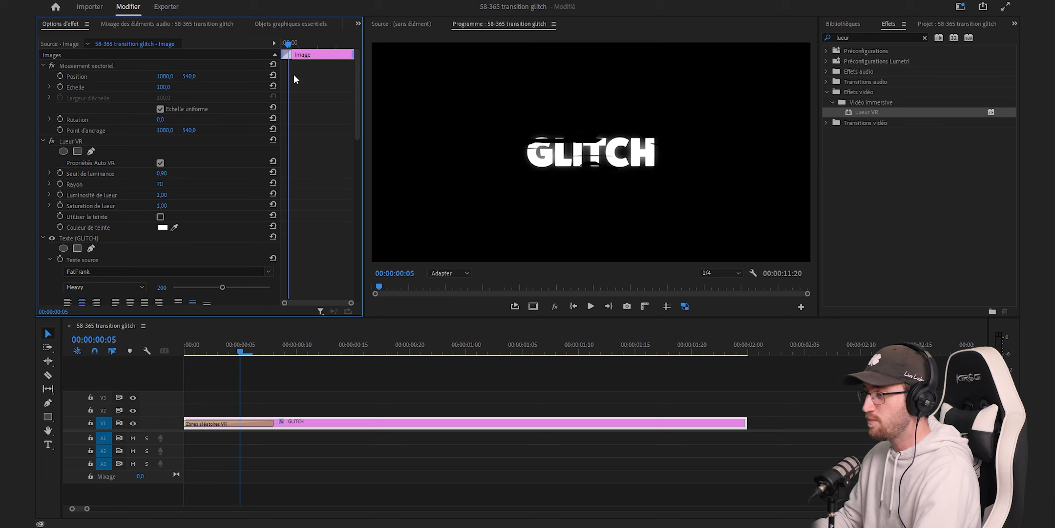
Animate the Lueur VR Rayon with keyframes from 70 at frame 3 to 0 at frame 10.
key(Left)
key(Left)
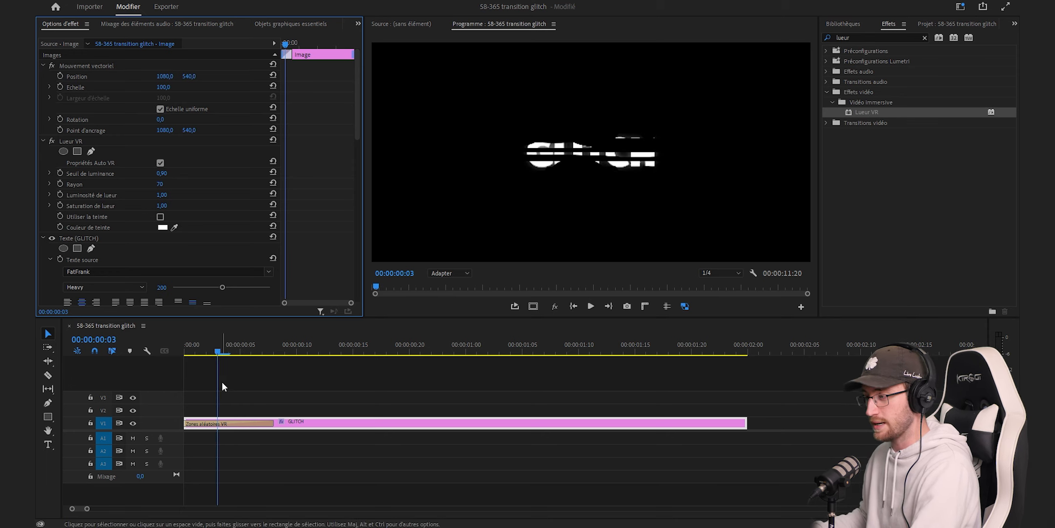
click(59, 184)
click(296, 346)
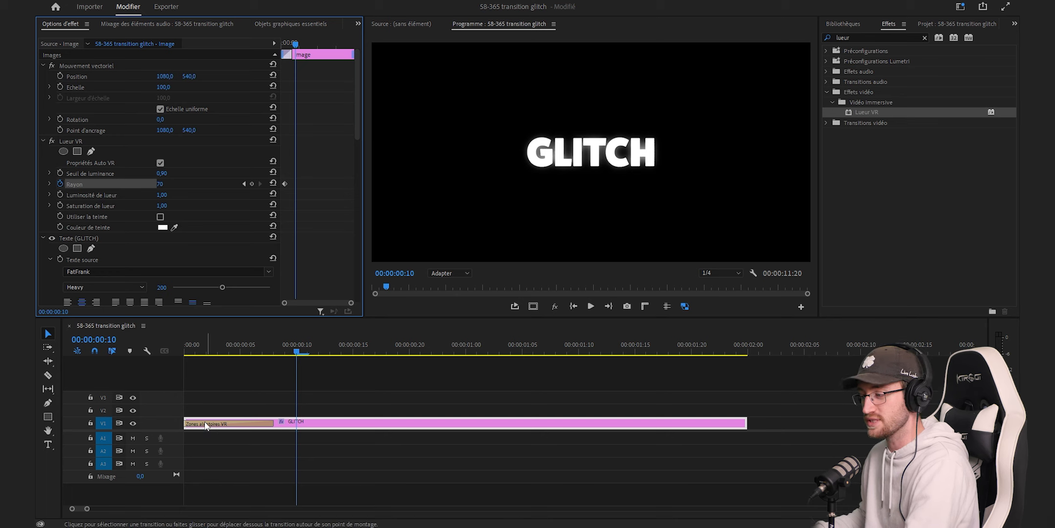
click(159, 185)
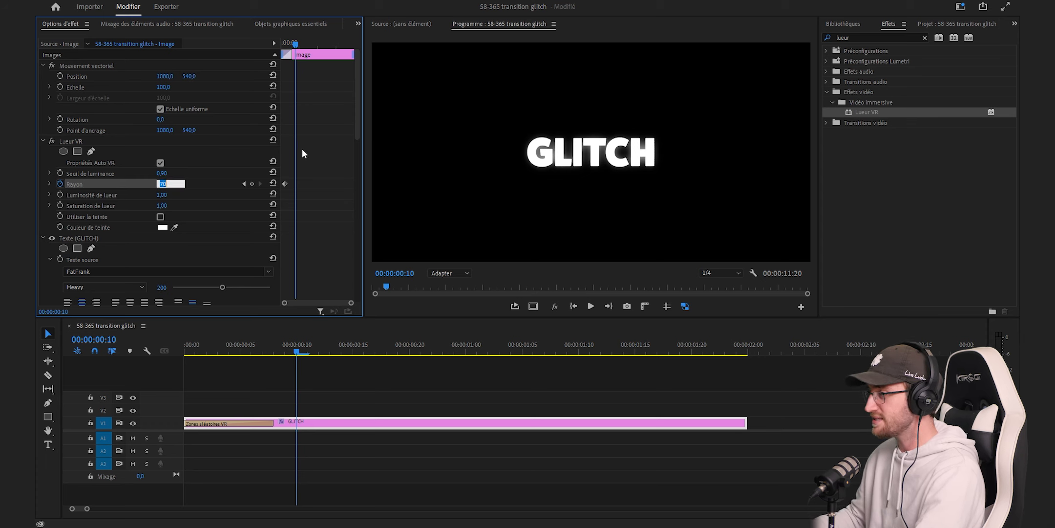
text(0)
key(Return)
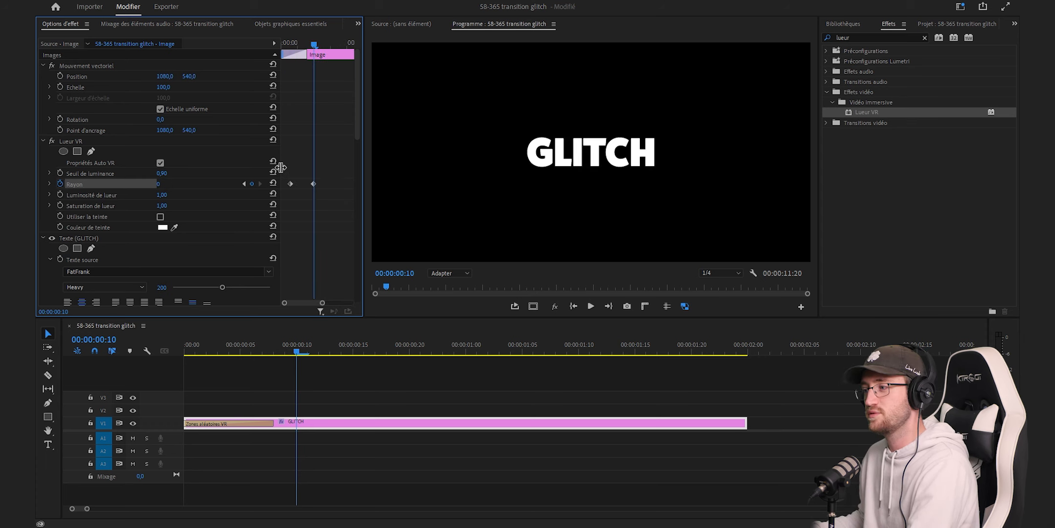
Expand the Rayon graph and ease the velocity curve between its two keyframes.
click(50, 183)
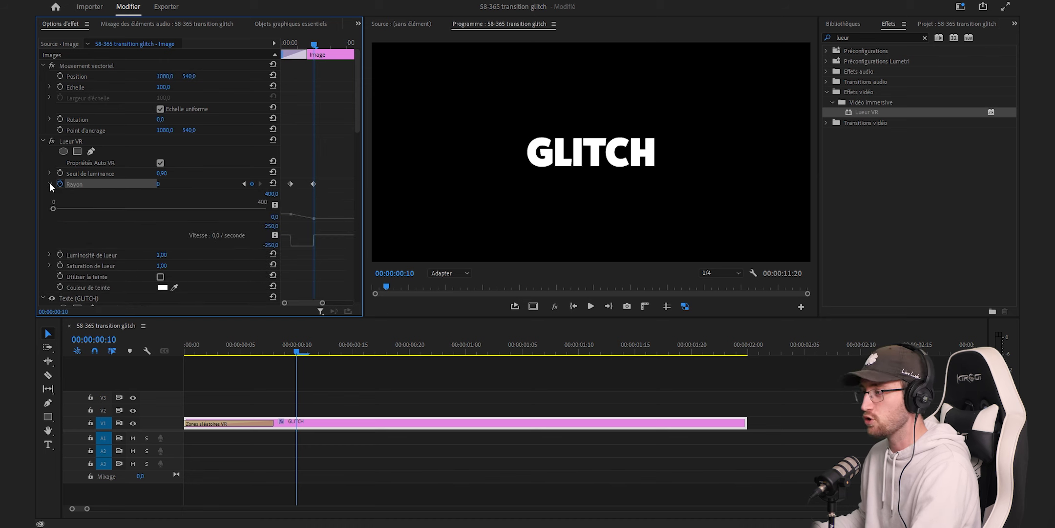
drag(317, 179, 292, 198)
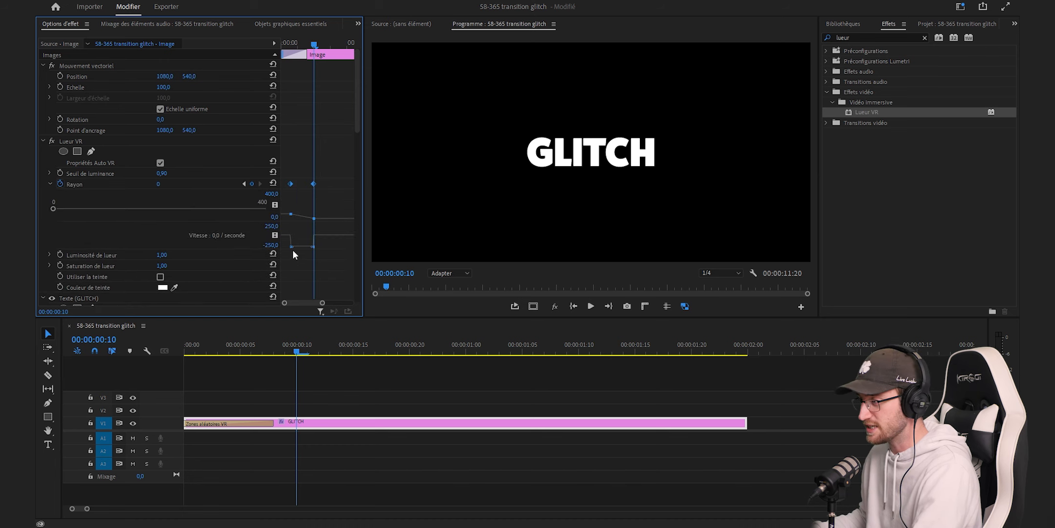
drag(293, 248, 298, 236)
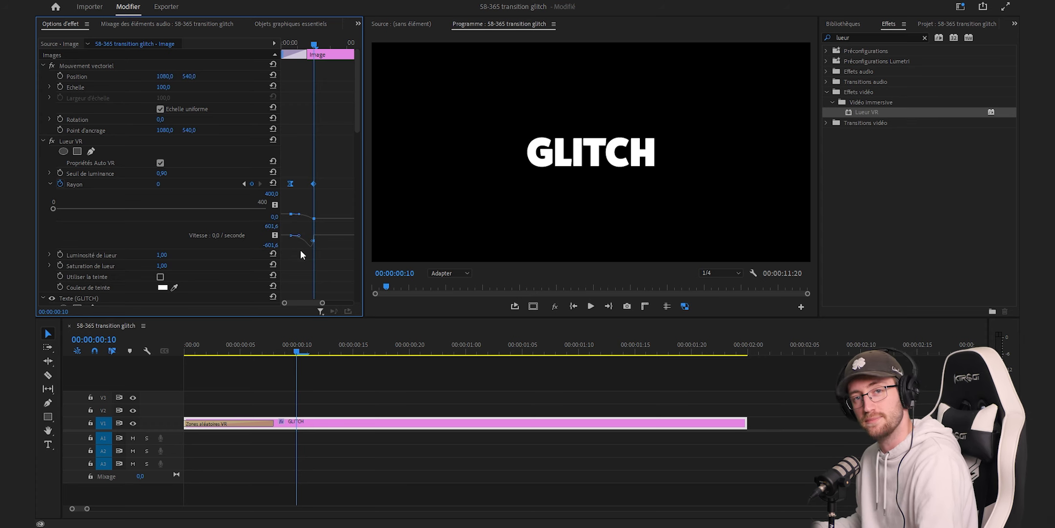
Play the animated title from the start, return to frame 5 and save the project.
click(212, 375)
key(space)
key(space)
key(Home)
key(space)
key(space)
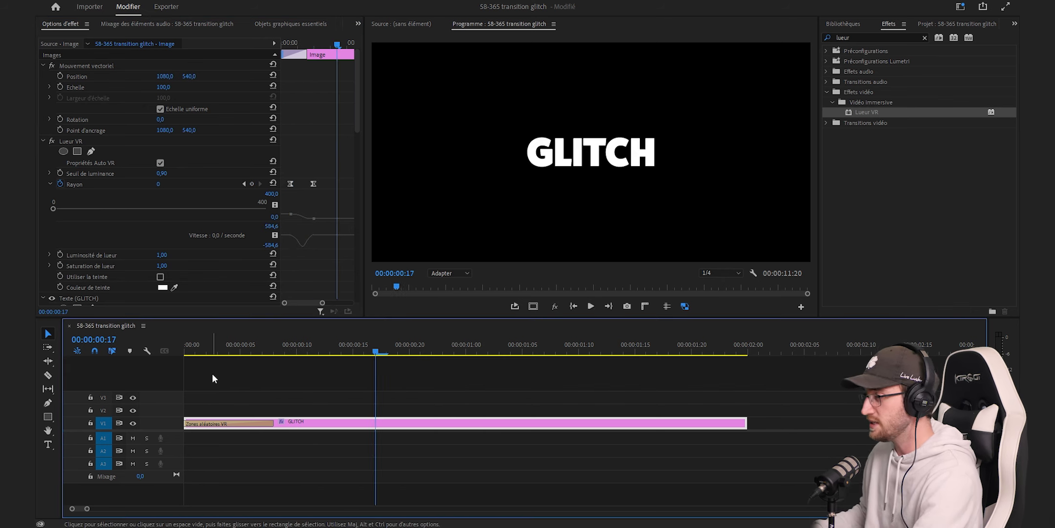
click(240, 347)
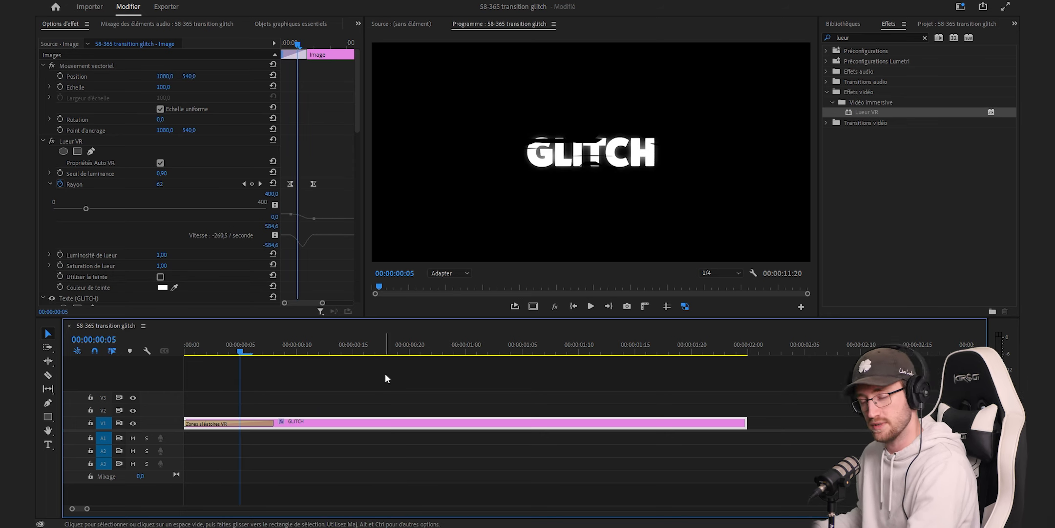
key(ctrl+s)
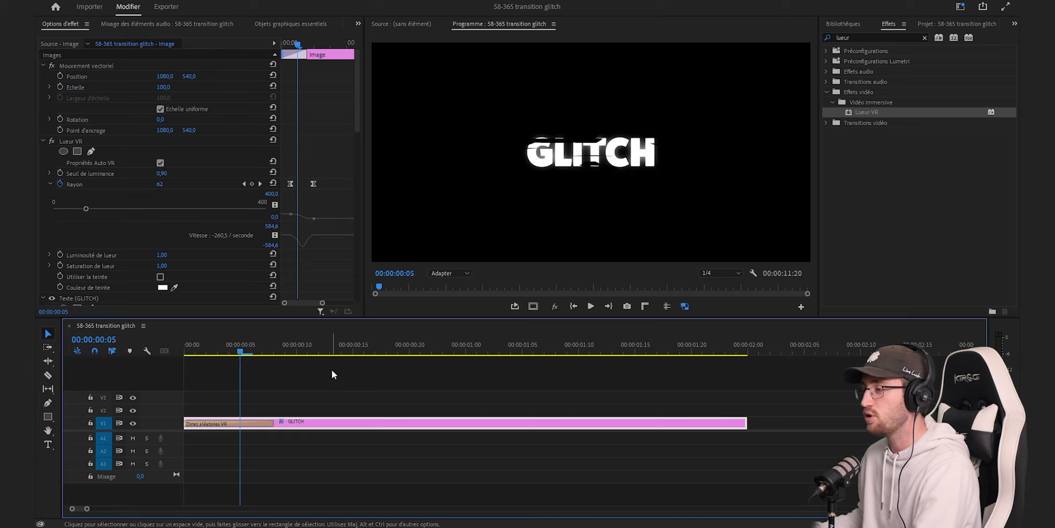
Apply the Déformation numérique VR effect to the GLITCH clip and place Lueur VR above it in the effect order.
key(shift+7)
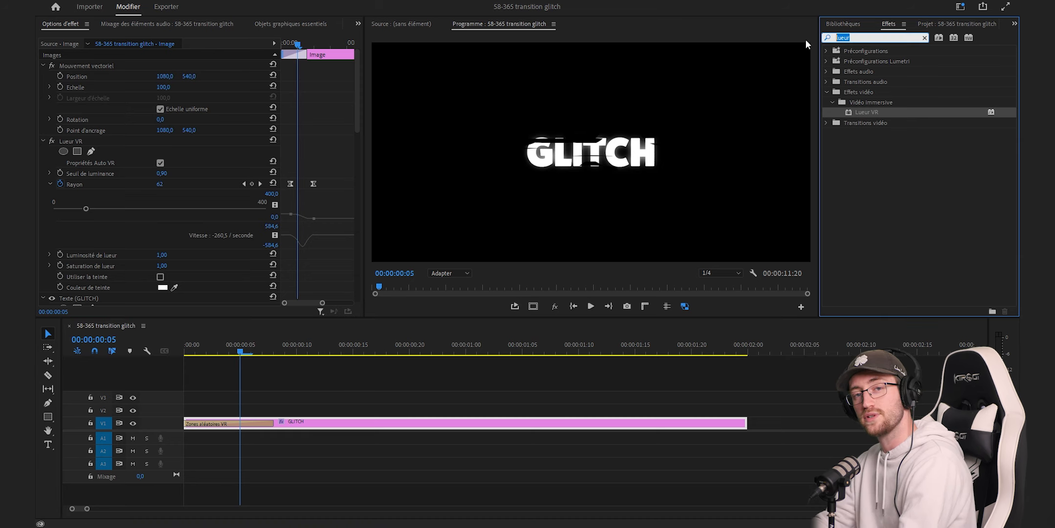
text(num)
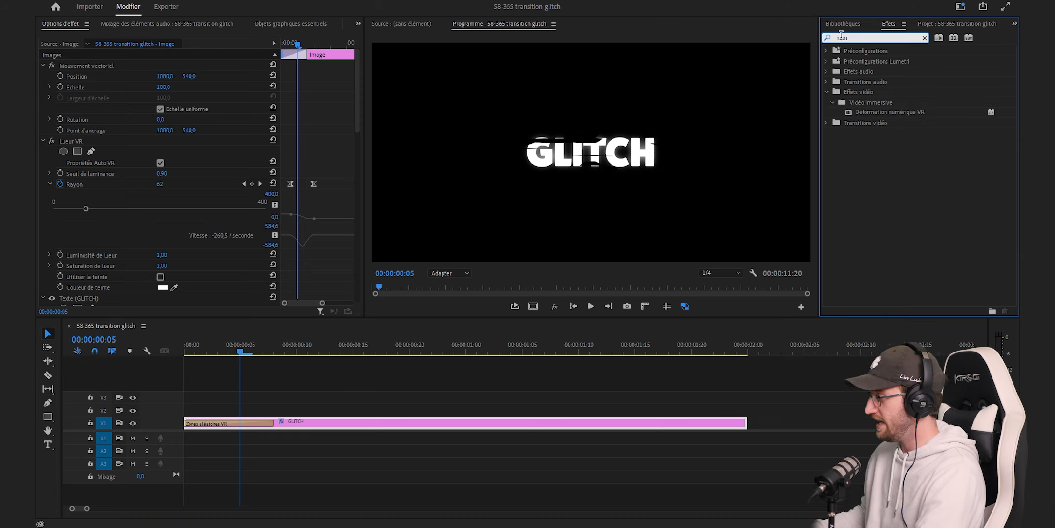
drag(889, 112, 542, 426)
scroll(71, 187, down, 3)
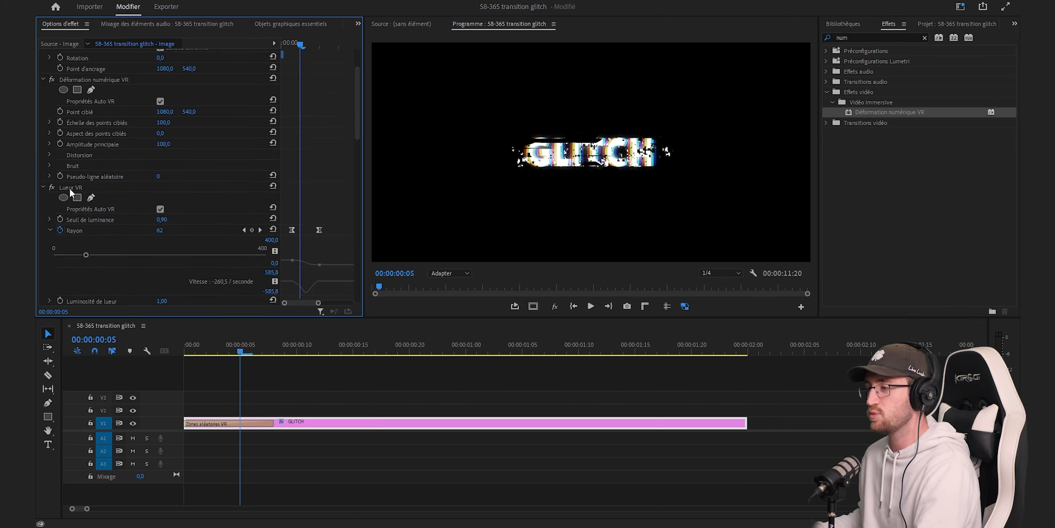
drag(69, 188, 91, 75)
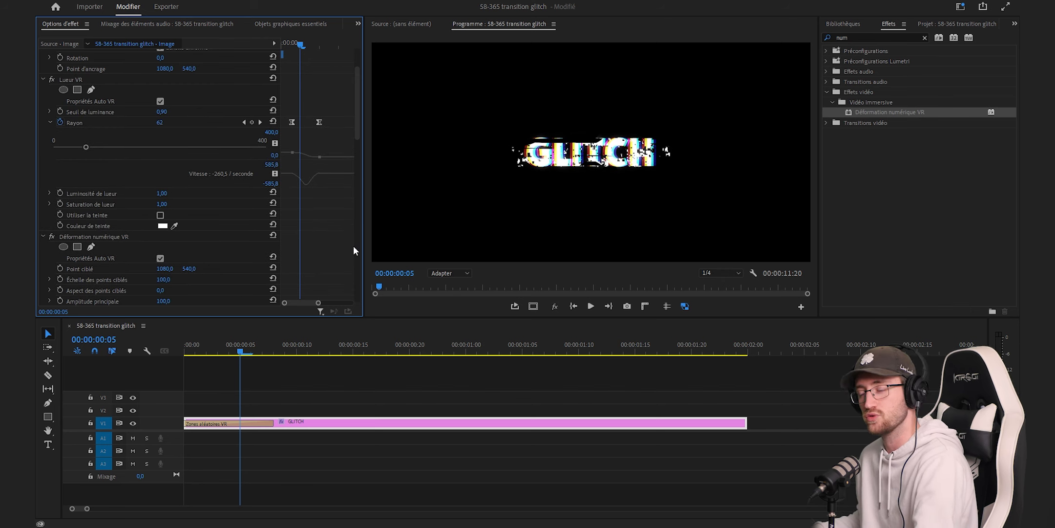
Set Distorsion des couleurs to 100 in the Distorsion group of the Déformation numérique VR effect.
scroll(304, 262, down, 3)
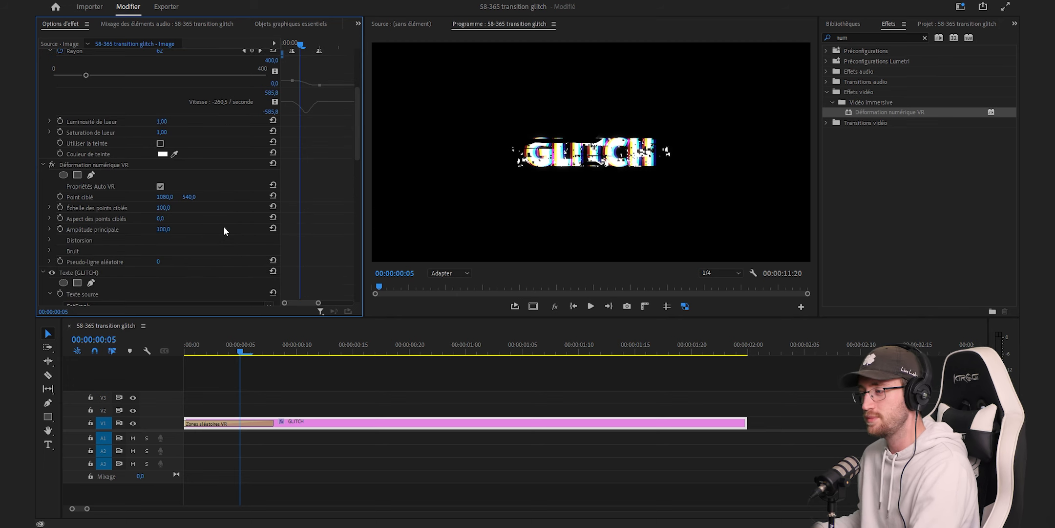
click(49, 240)
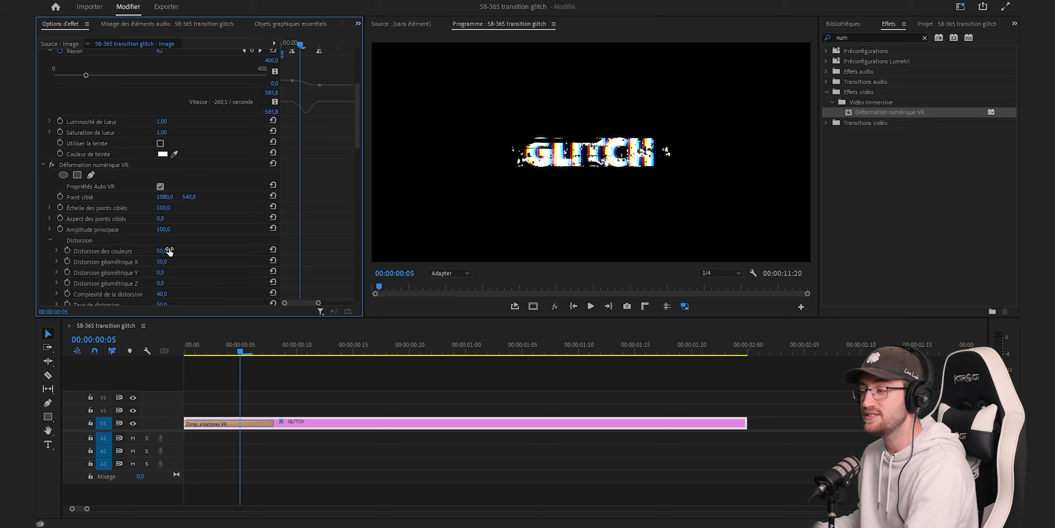
drag(169, 250, 193, 250)
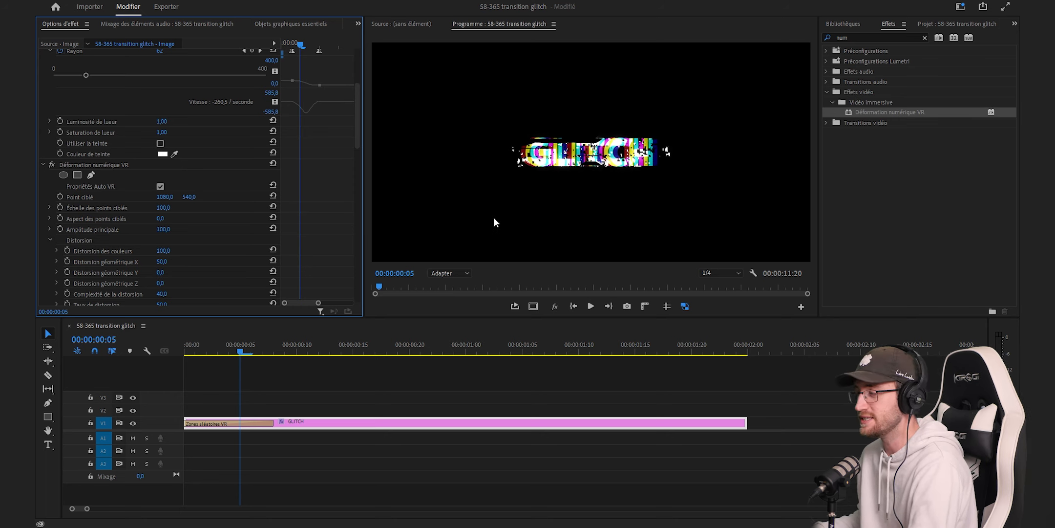
Animate the Déformation numérique VR Amplitude principale with keyframes from 100 at frame 3 to 0 at frame 10.
scroll(320, 263, up, 1)
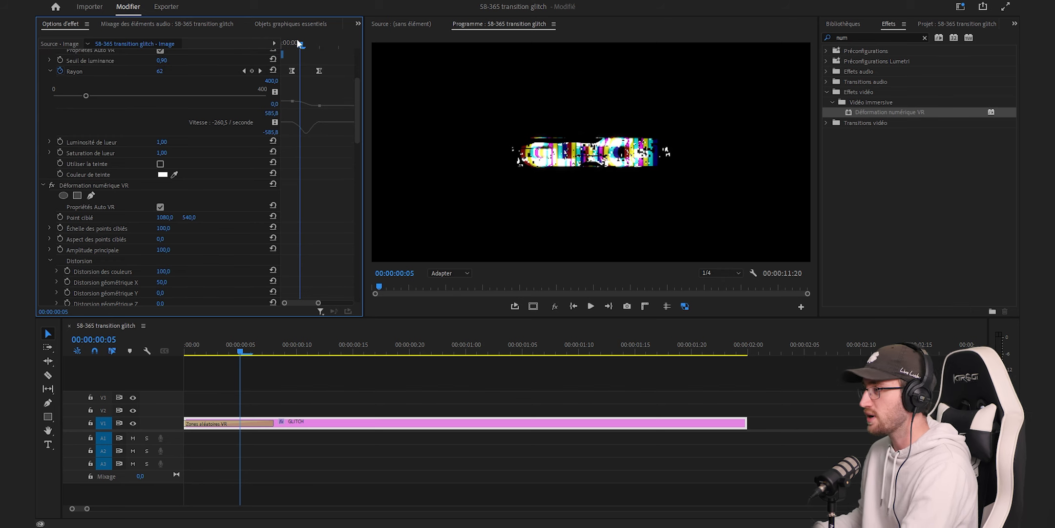
click(244, 71)
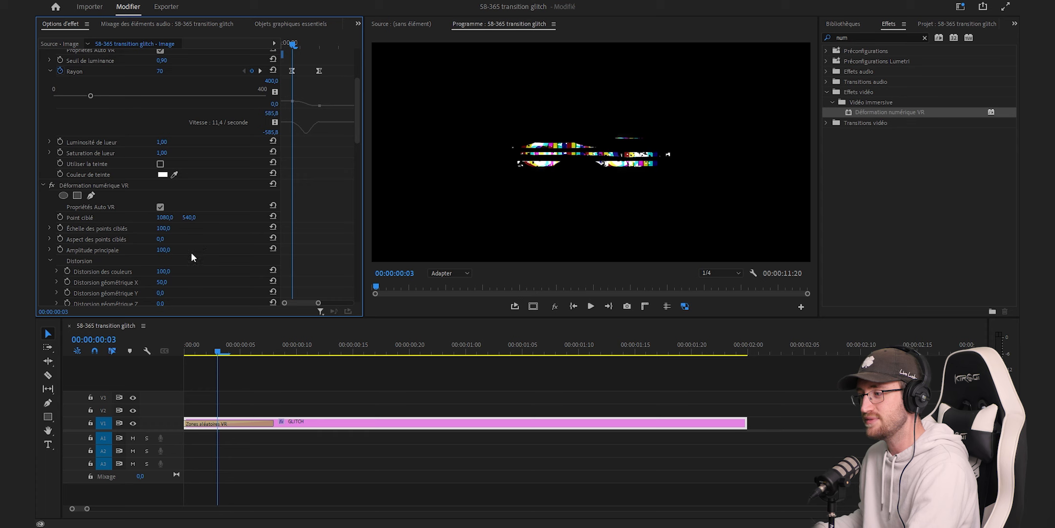
click(60, 250)
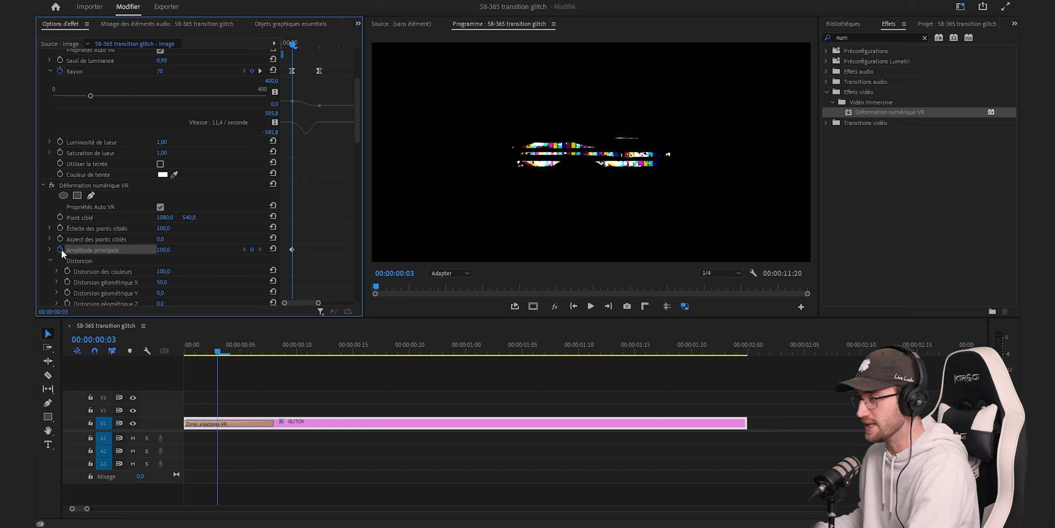
click(260, 72)
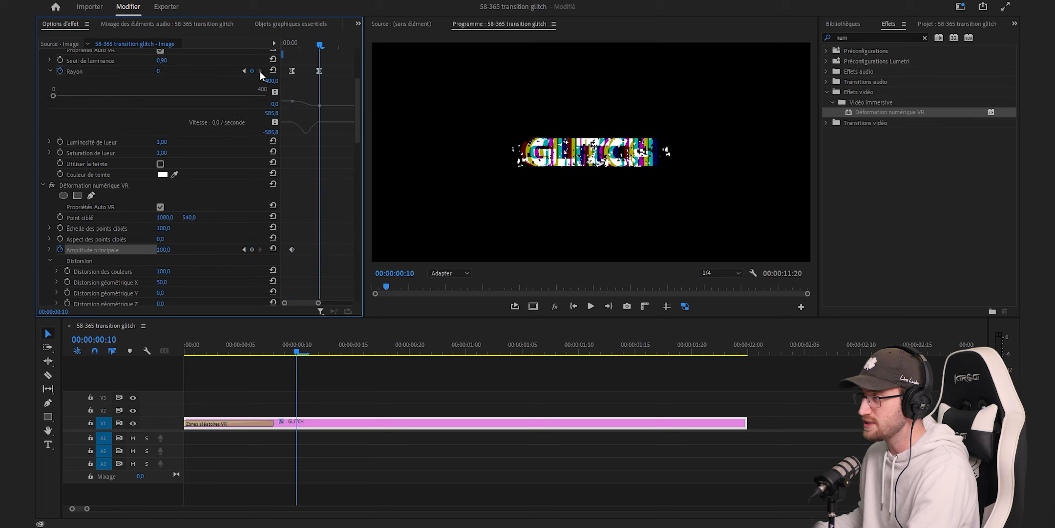
click(164, 249)
text(0)
key(Return)
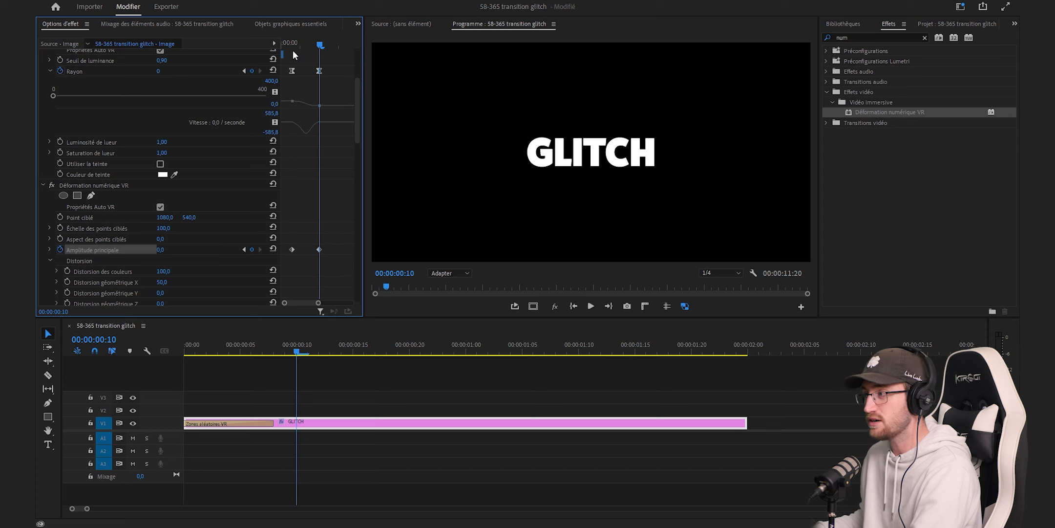
Expand the Amplitude principale graph and select its two keyframes.
click(50, 249)
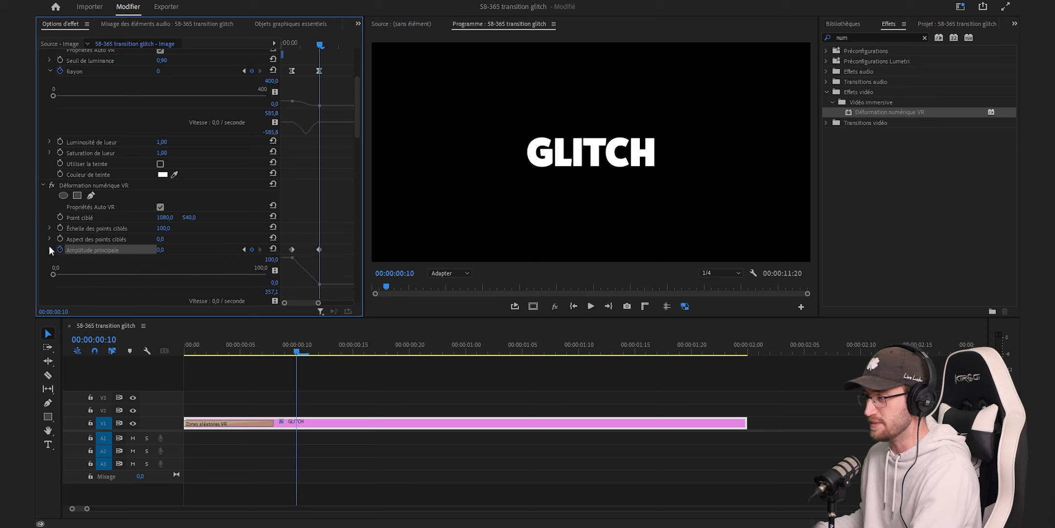
drag(330, 237, 283, 258)
drag(358, 124, 358, 146)
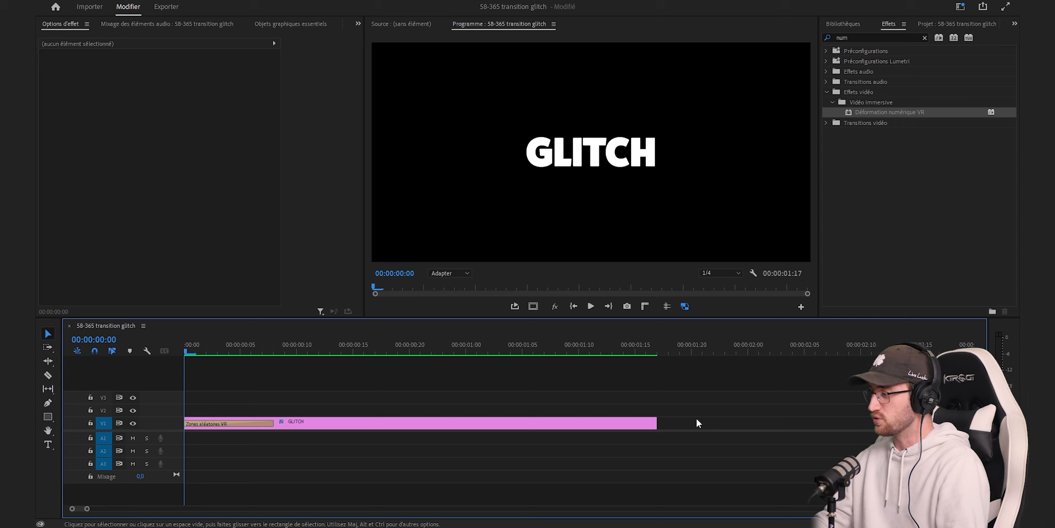
Play the GLITCH title, return to the start and examine the transition frame by frame up to frame 10.
key(space)
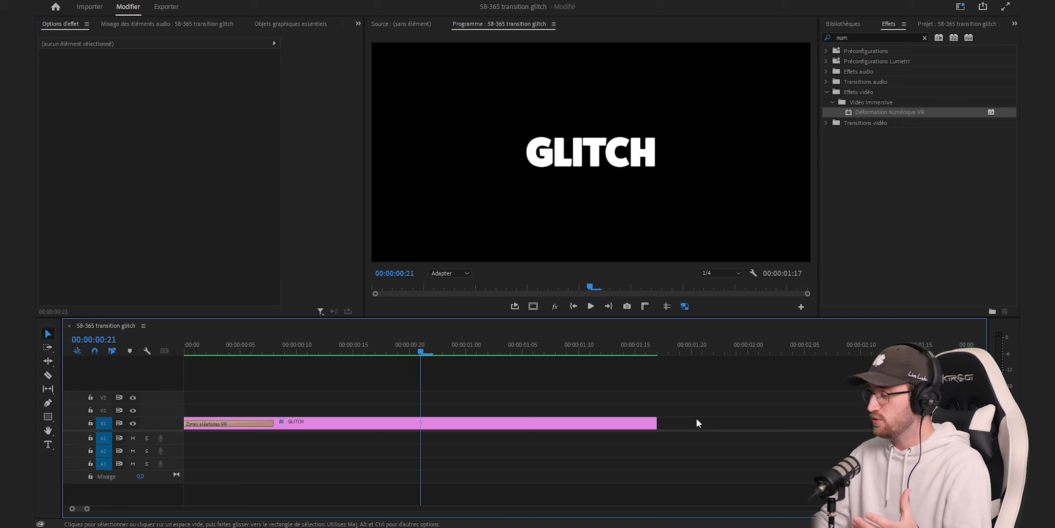
key(Home)
key(Right)
key(Right)
key(Right)
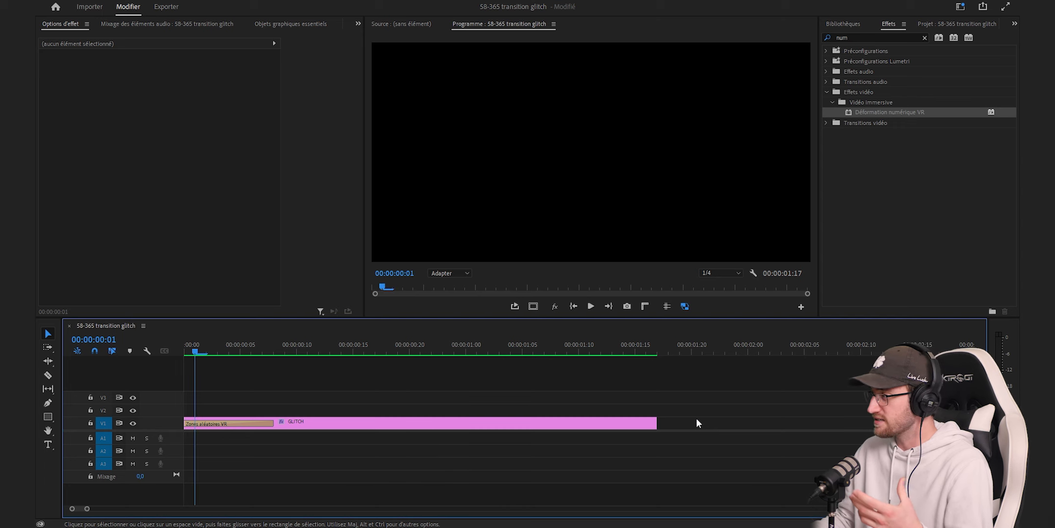
key(Right)
key(Right)
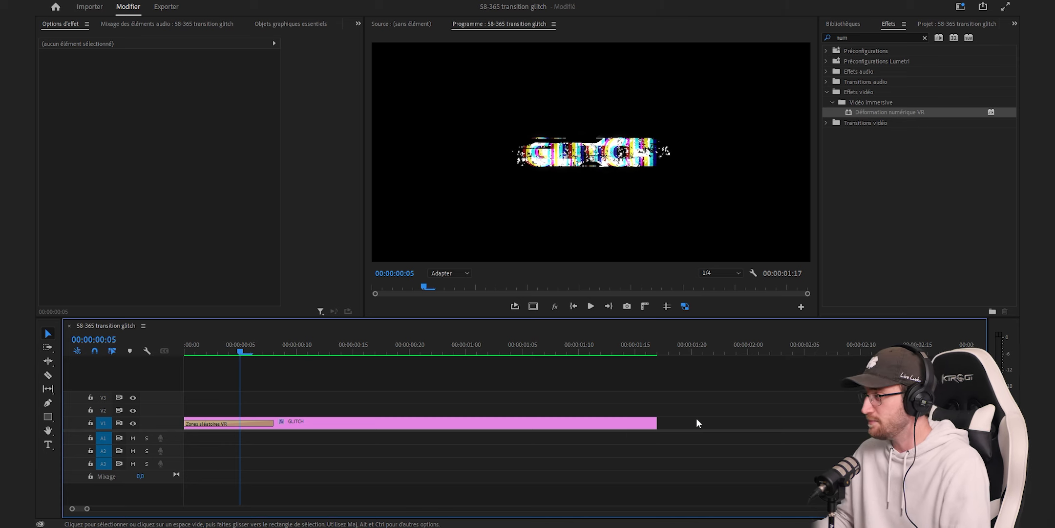
key(Right)
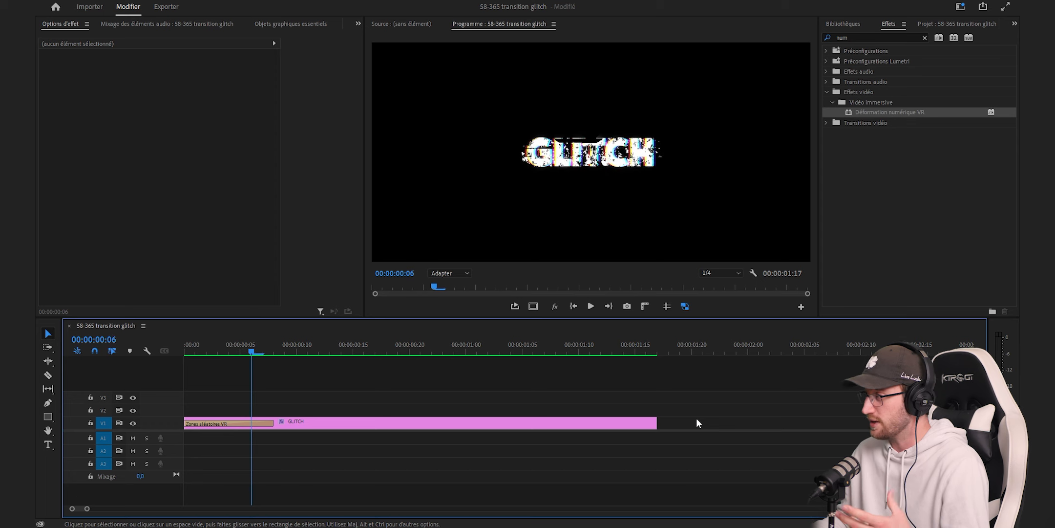
key(Right)
key(Left)
key(Right)
key(Right)
key(Right)
key(Right)
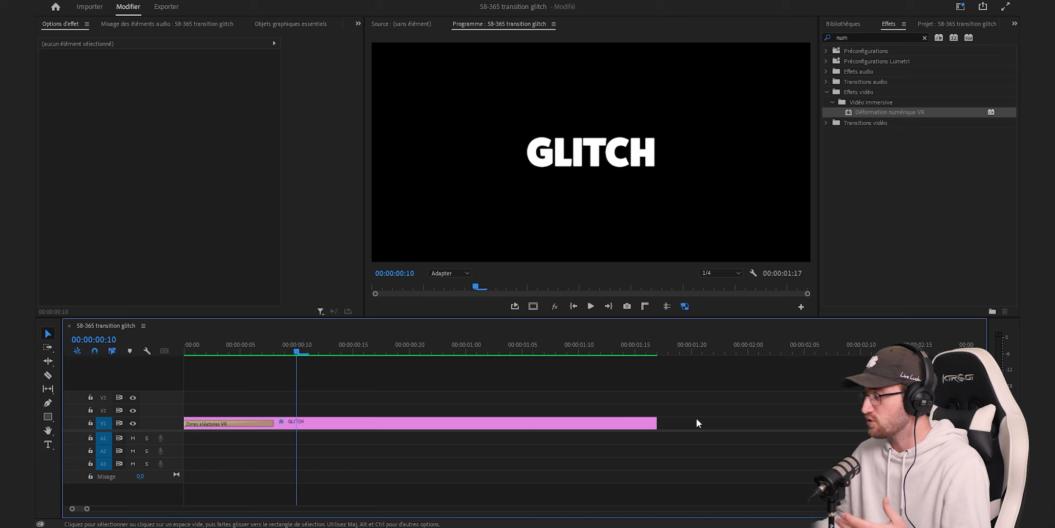